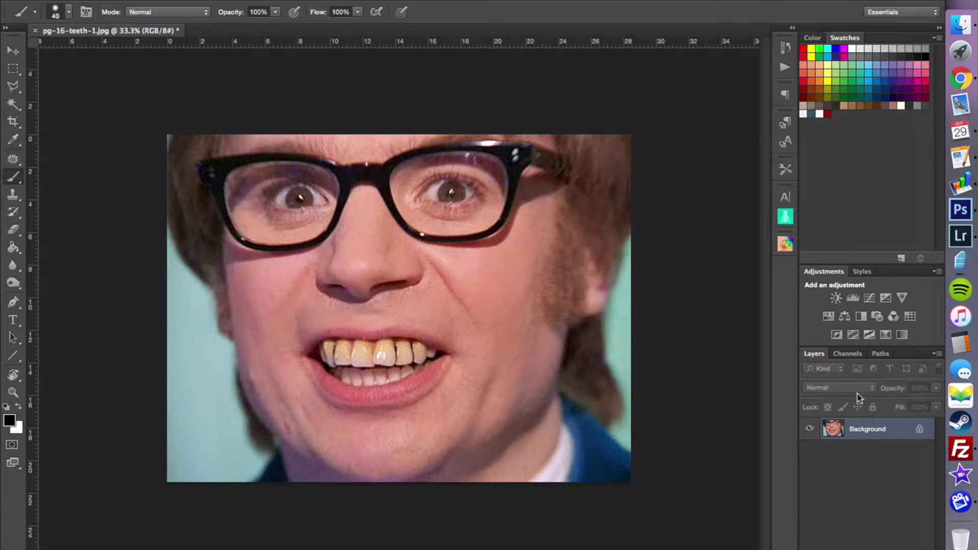
Add a Hue/Saturation adjustment layer above the Background and set its Saturation to -100
click(831, 318)
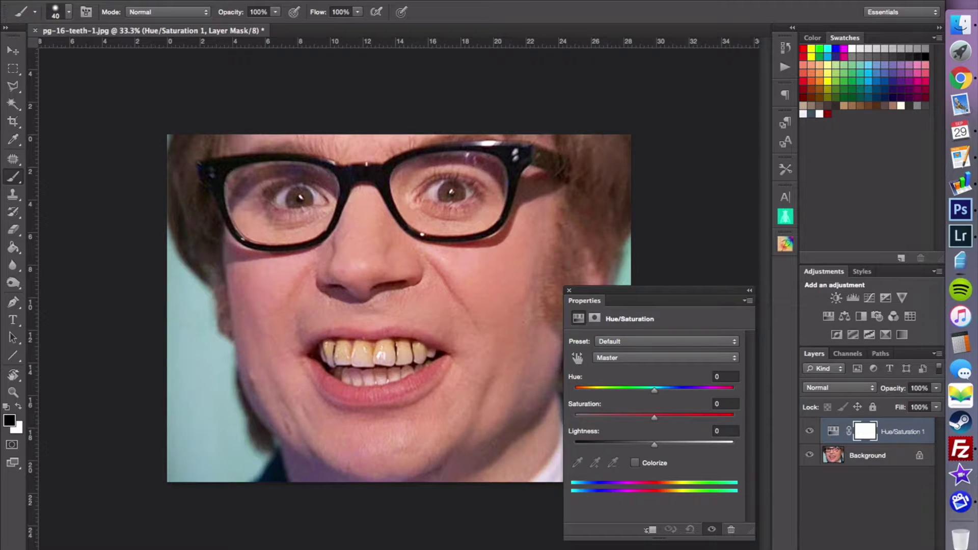
click(861, 363)
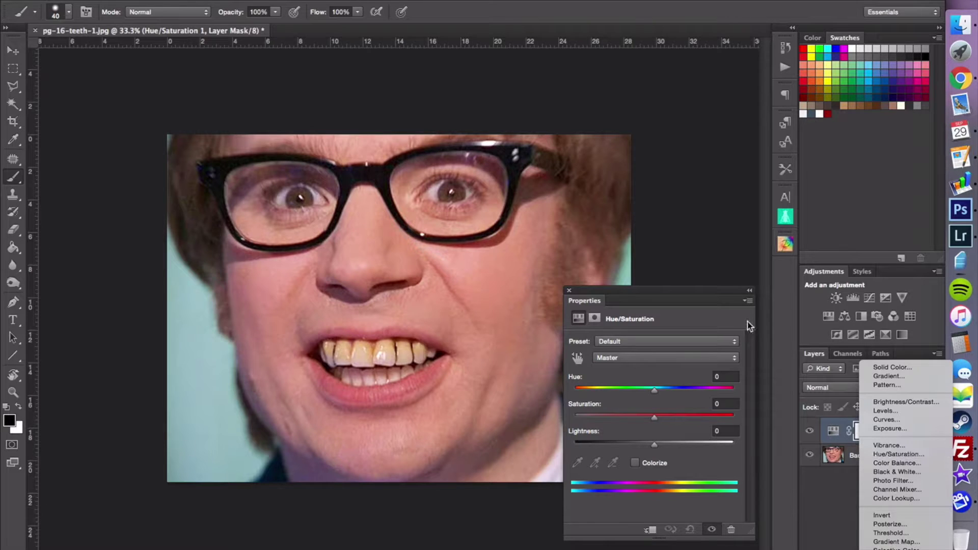
click(703, 304)
drag(655, 420, 562, 426)
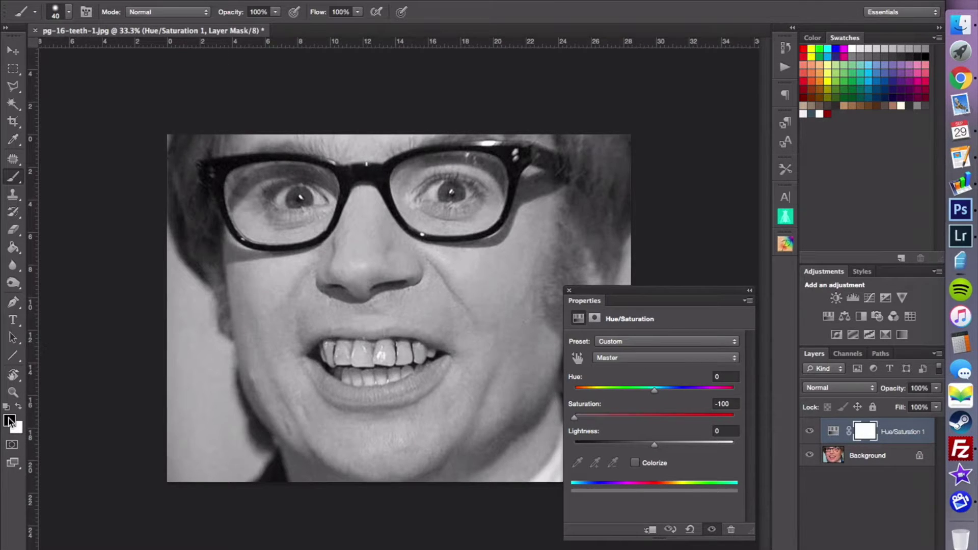
Paint black over the teeth on the adjustment layer's mask with an 80 px brush at 50% hardness
key(bracketright)
key(bracketright)
key(bracketright)
key(bracketright)
key(bracketright)
key(bracketright)
key(bracketright)
key(bracketright)
click(69, 12)
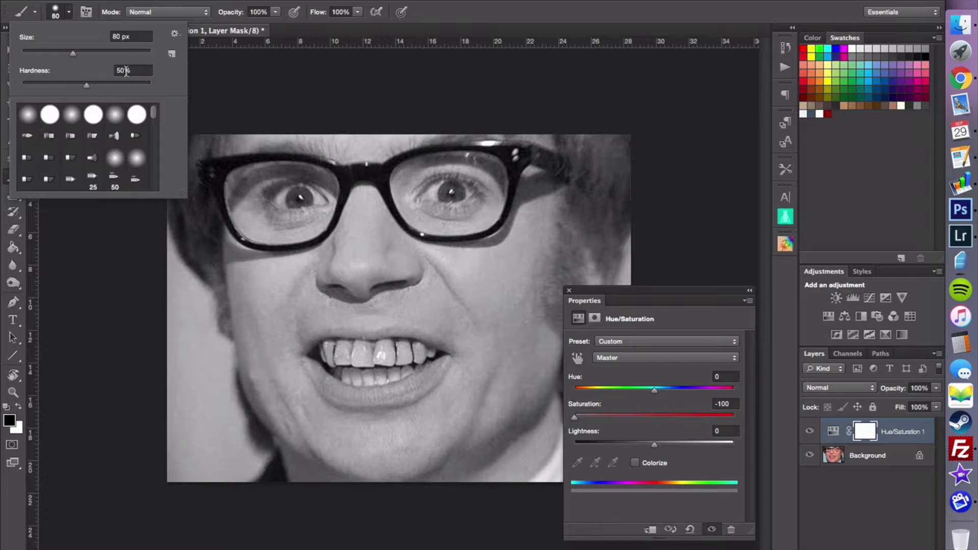
key(Return)
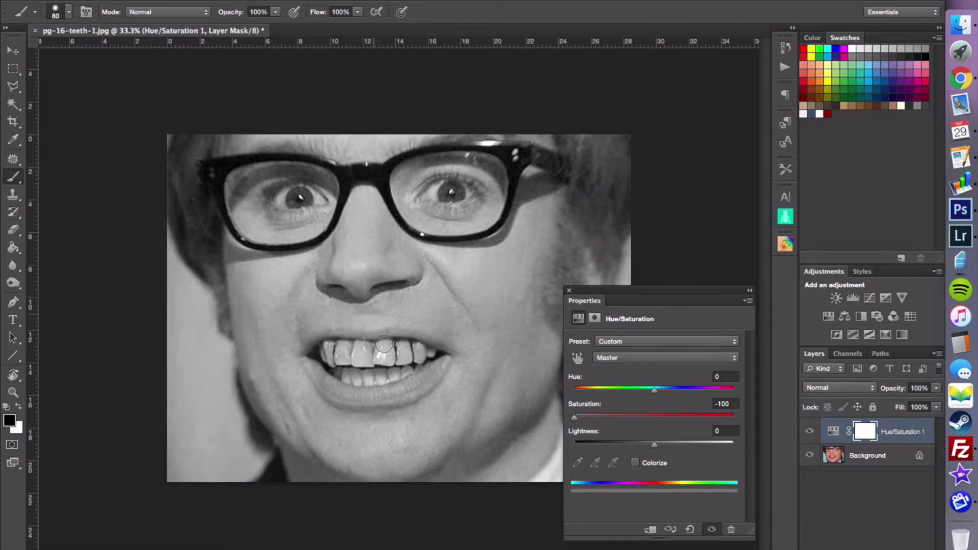
mouse_move(411, 366)
mouse_down()
mouse_move(345, 378)
mouse_move(318, 353)
mouse_move(338, 343)
mouse_move(425, 351)
mouse_move(428, 360)
mouse_move(395, 367)
mouse_move(328, 357)
mouse_move(351, 371)
mouse_move(397, 354)
mouse_move(405, 366)
mouse_move(364, 376)
mouse_move(326, 355)
mouse_move(430, 361)
mouse_up()
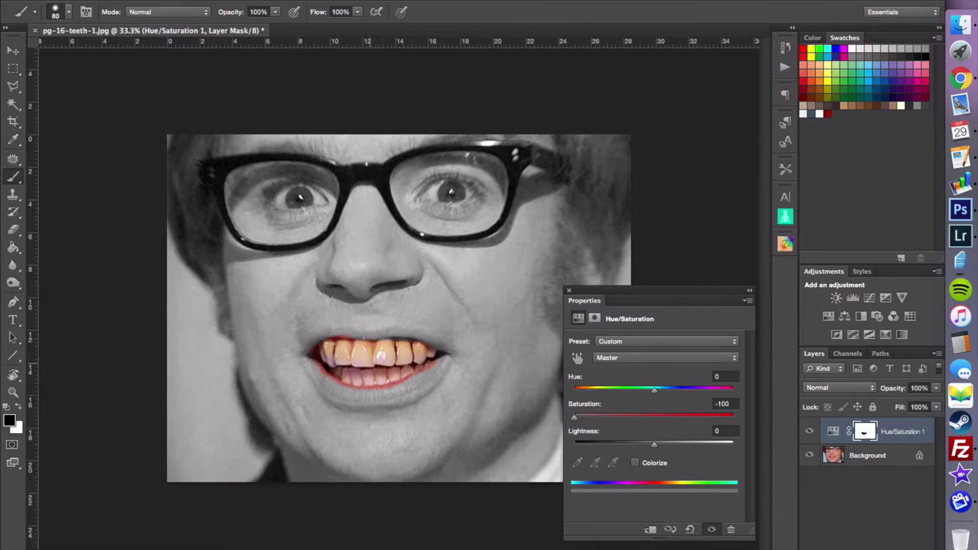
Invert the Hue/Saturation layer's mask and set the adjustment's Saturation to 0
click(866, 437)
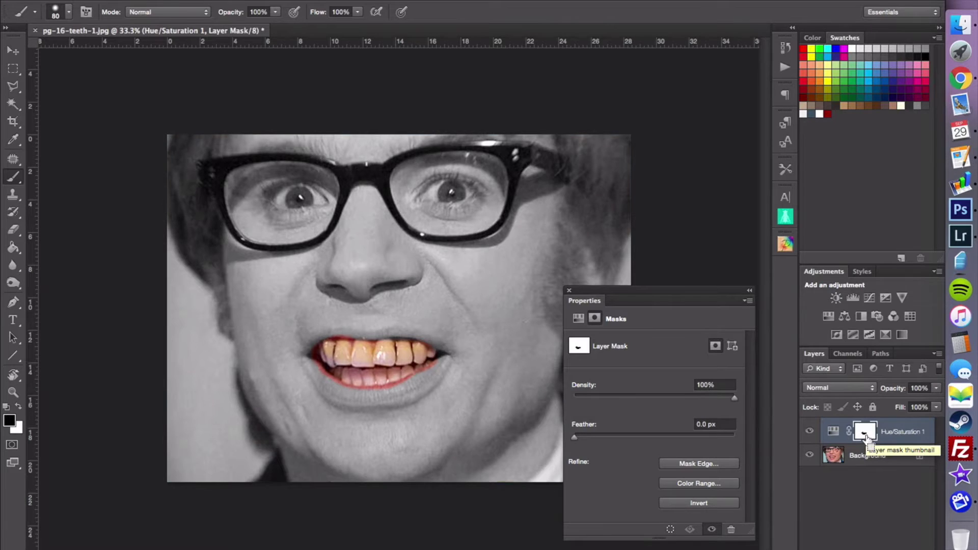
key(super+i)
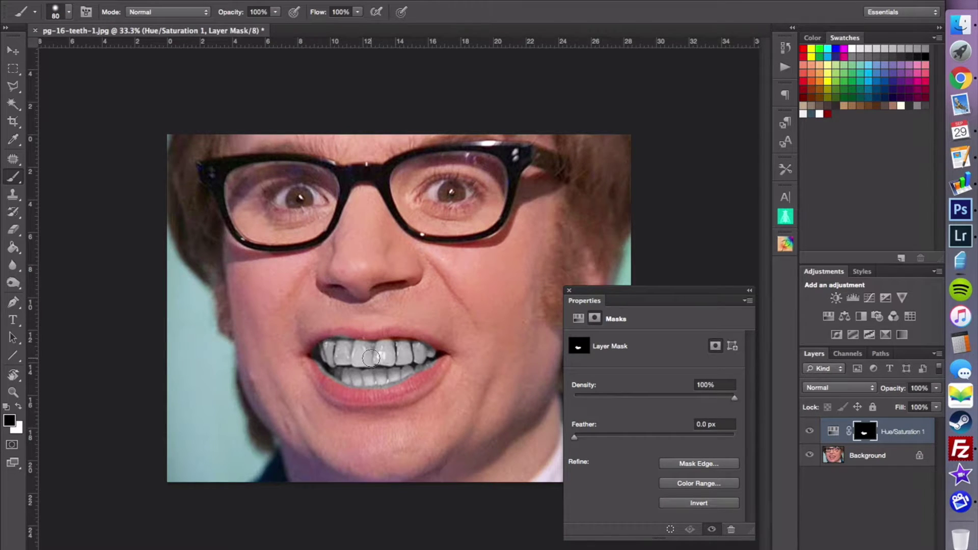
click(579, 317)
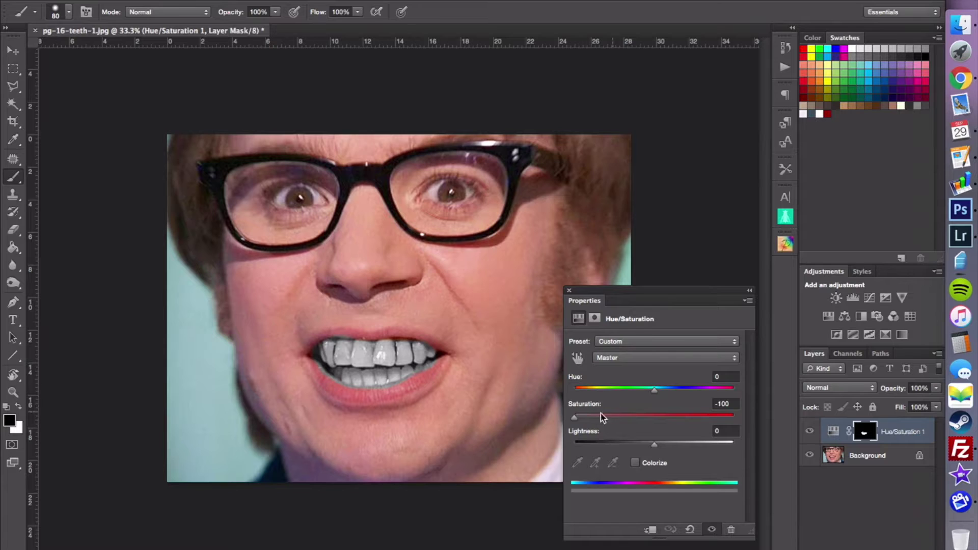
click(730, 404)
text(0)
key(Return)
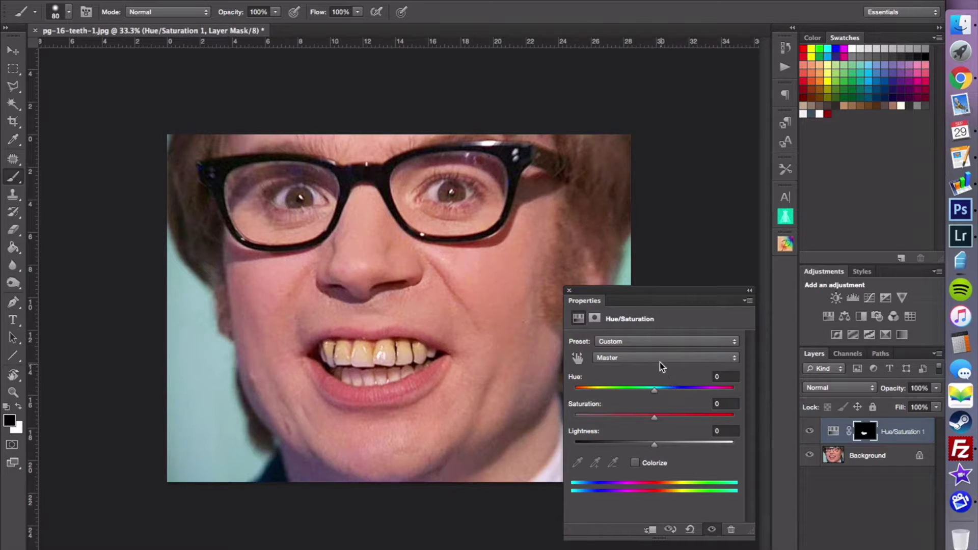
Try the Cyanotype, Old Style, Red Boost and Sepia presets on the teeth and return to the Default preset
click(652, 343)
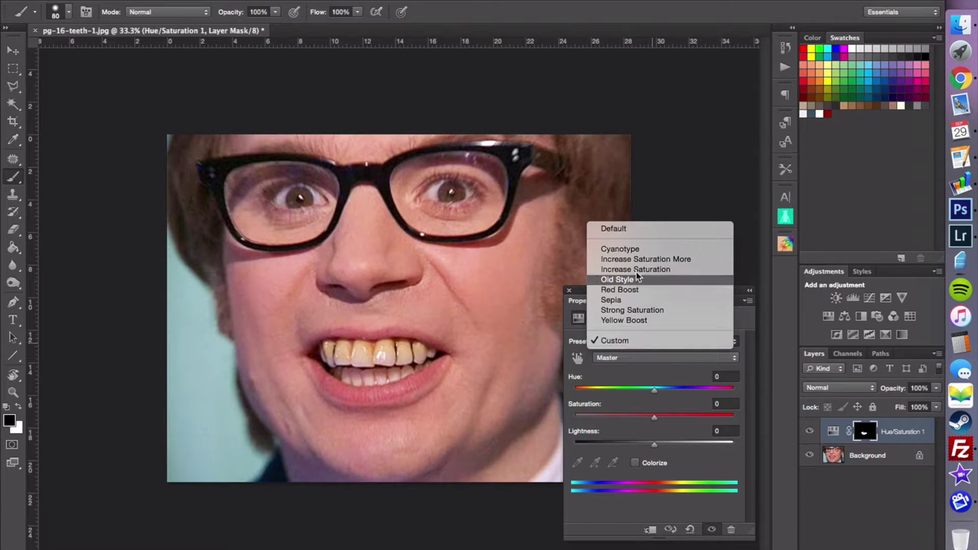
click(636, 250)
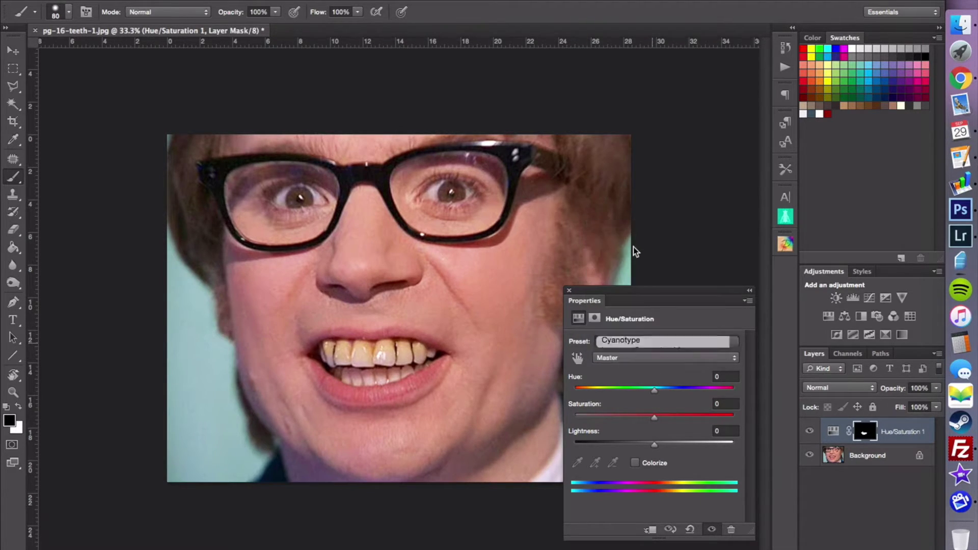
click(655, 338)
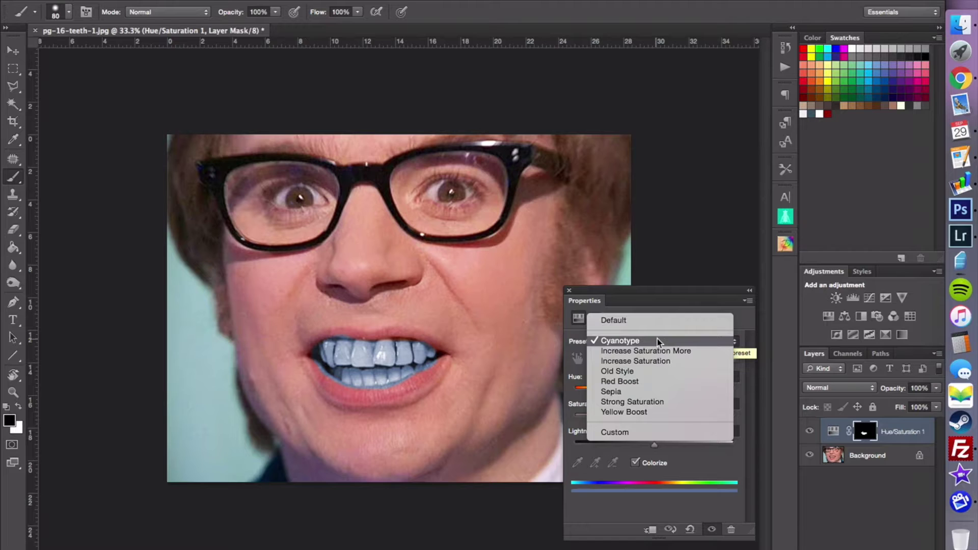
click(670, 373)
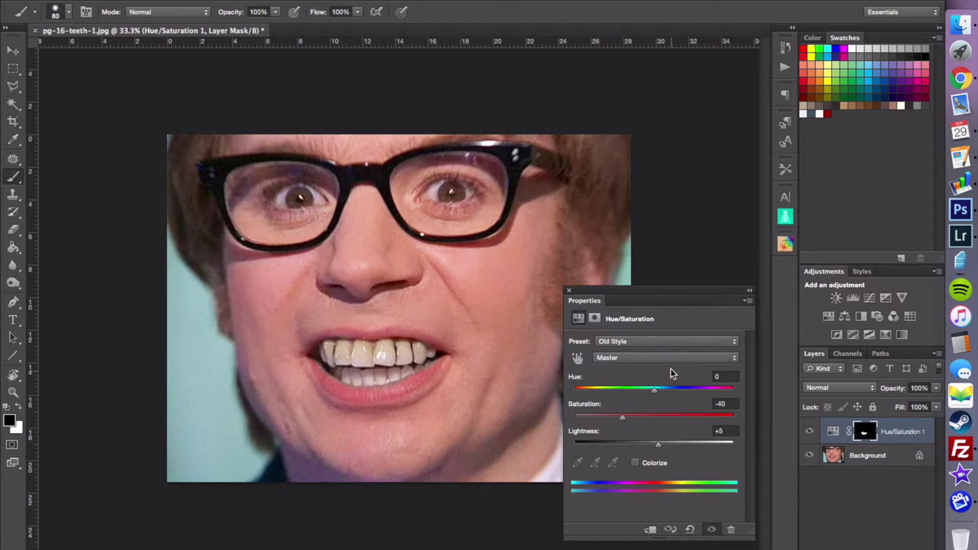
click(667, 339)
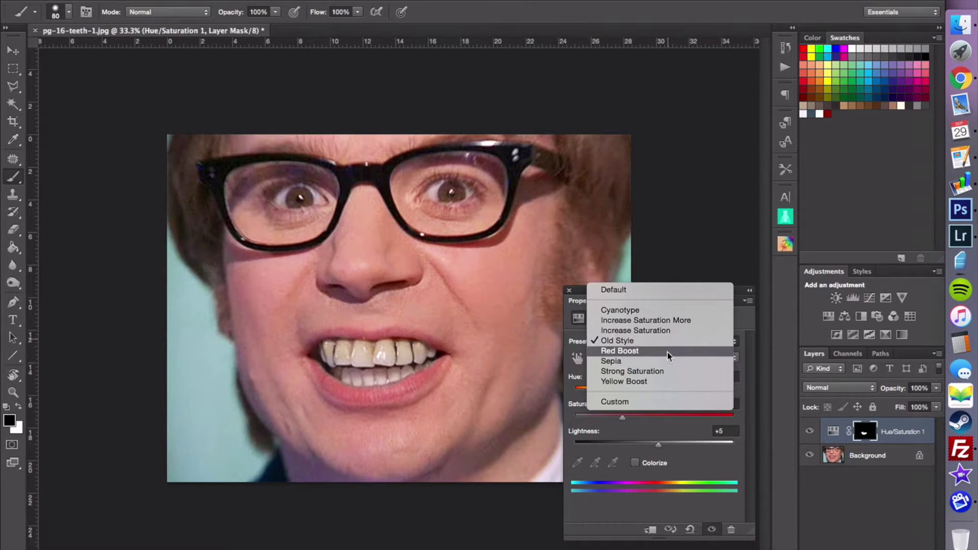
click(668, 353)
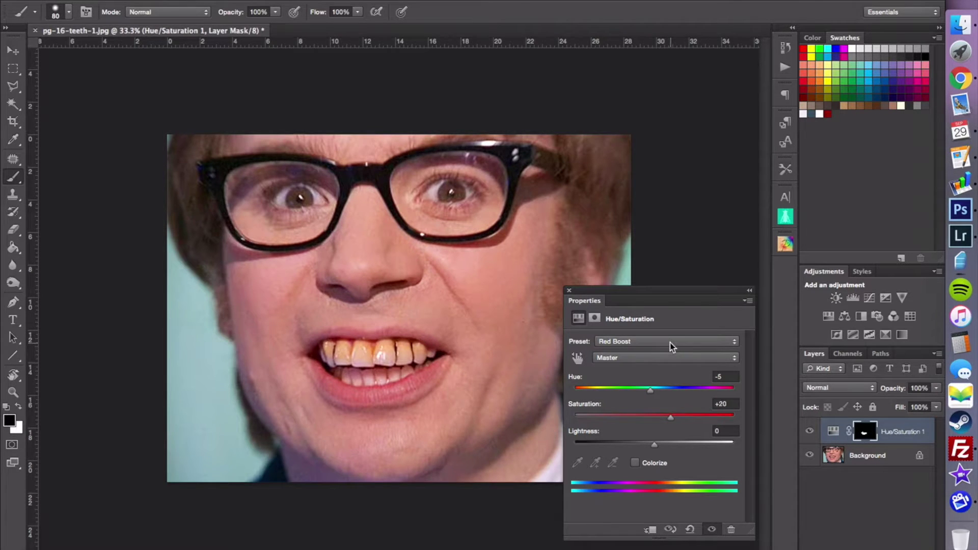
click(670, 344)
click(671, 351)
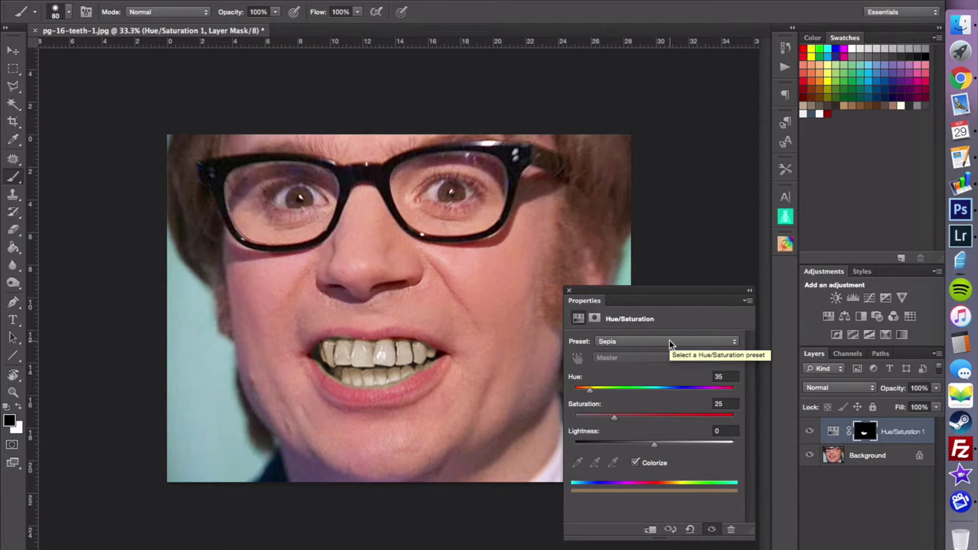
click(669, 341)
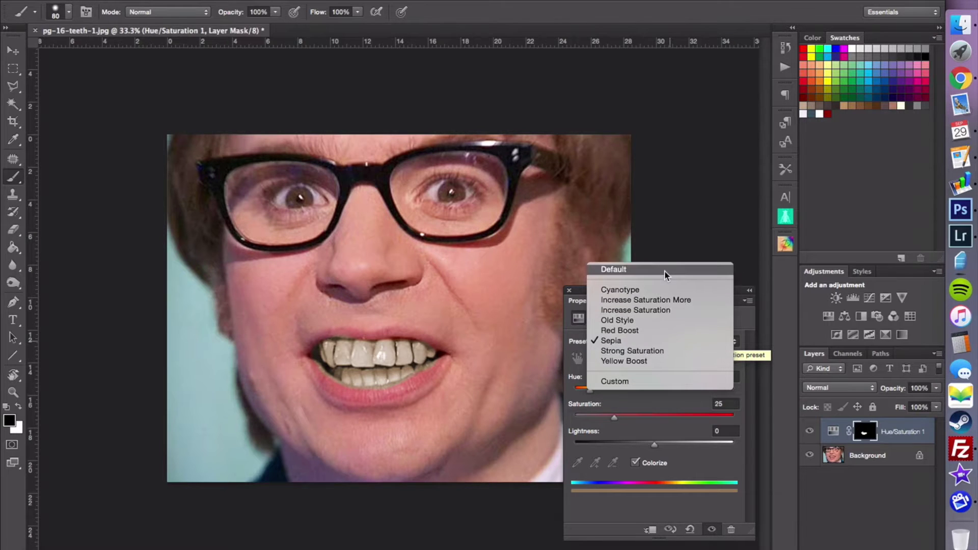
key(Escape)
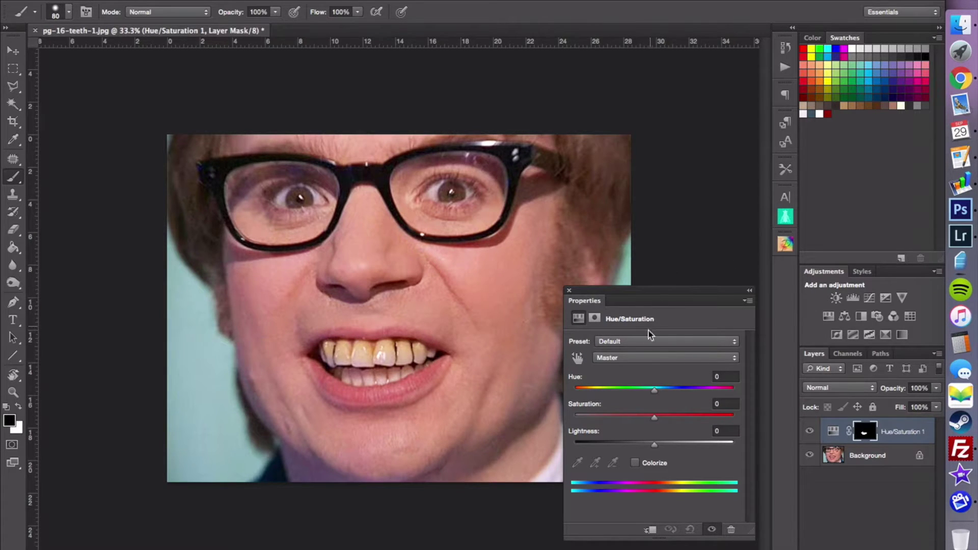
Set Saturation to -100 and Lightness to +45 for the Yellows range of the teeth adjustment
click(642, 356)
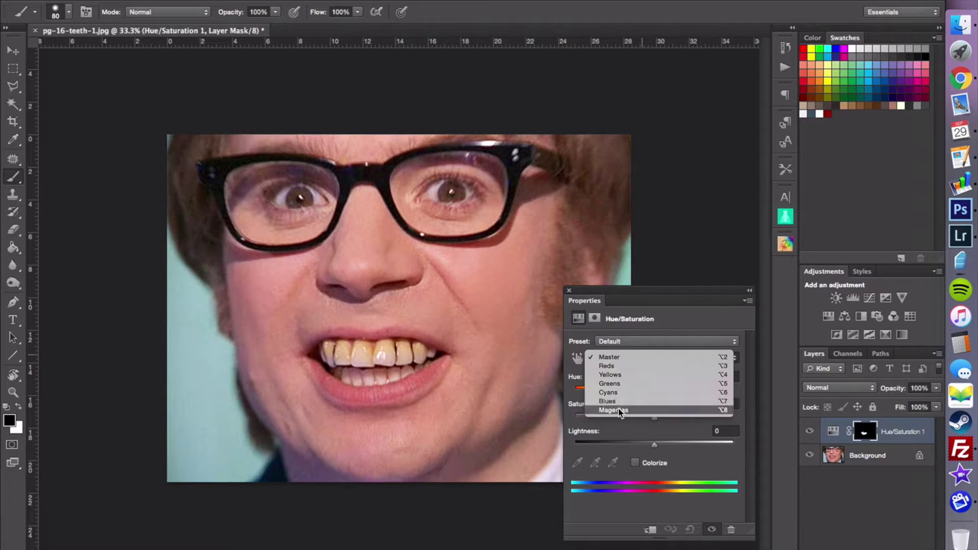
click(616, 377)
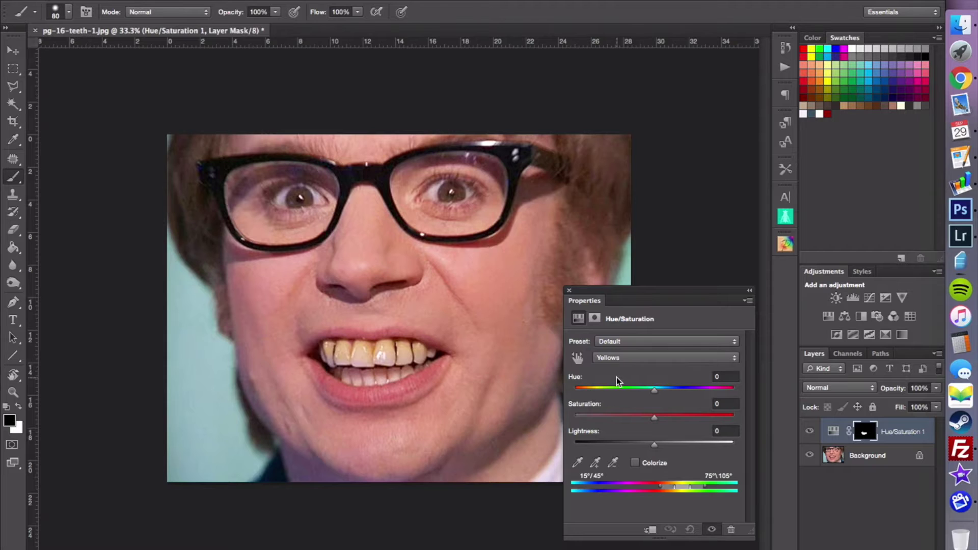
drag(653, 420, 748, 425)
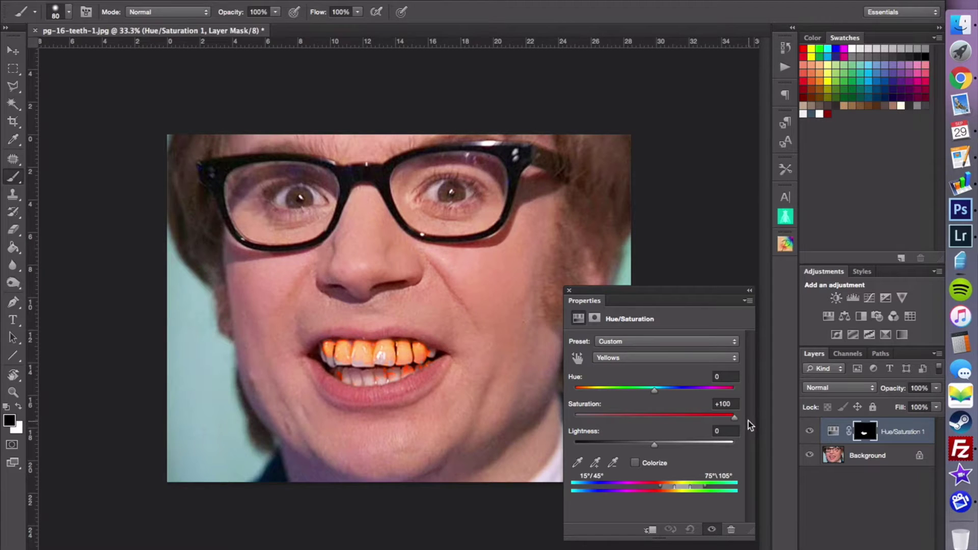
drag(746, 421, 566, 422)
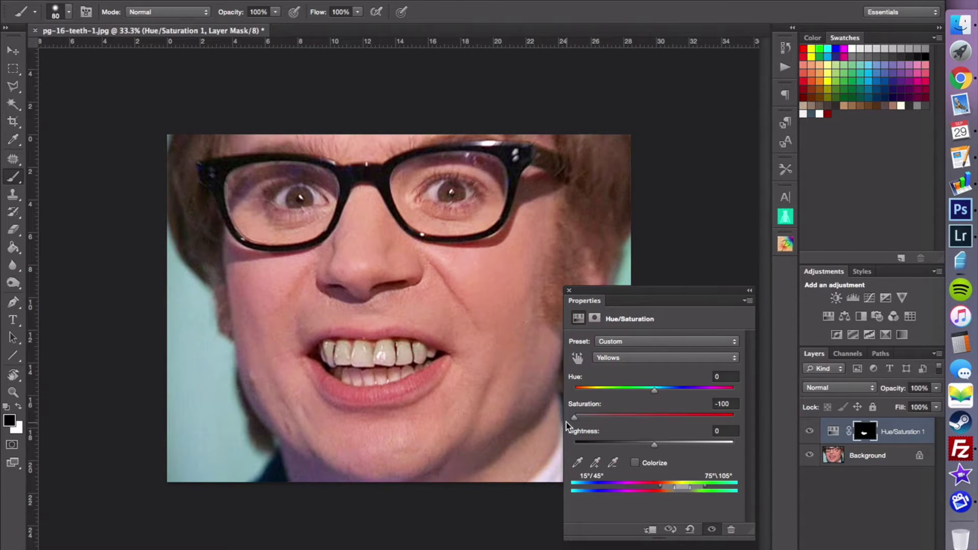
drag(655, 448, 690, 450)
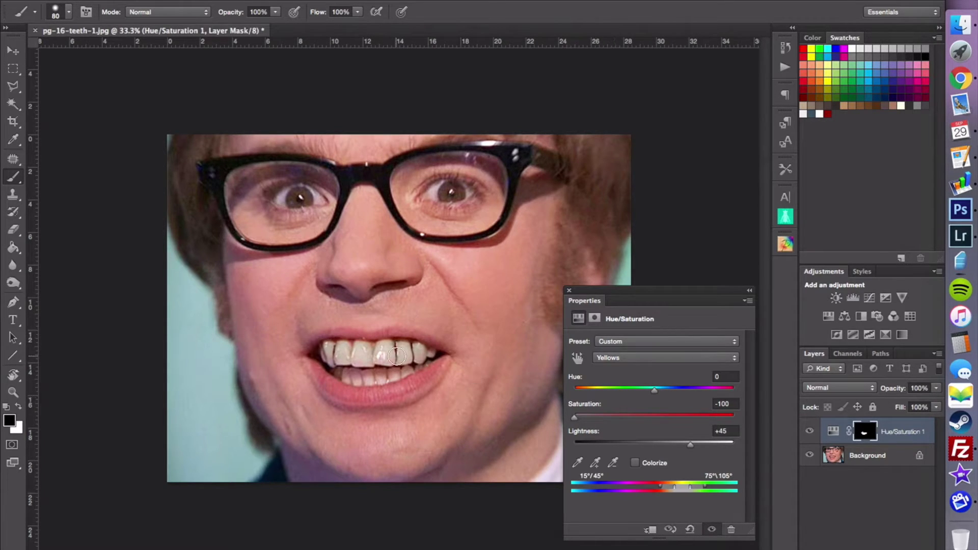
mouse_move(373, 348)
mouse_down()
mouse_move(321, 342)
mouse_move(336, 364)
mouse_move(410, 366)
mouse_up()
click(569, 290)
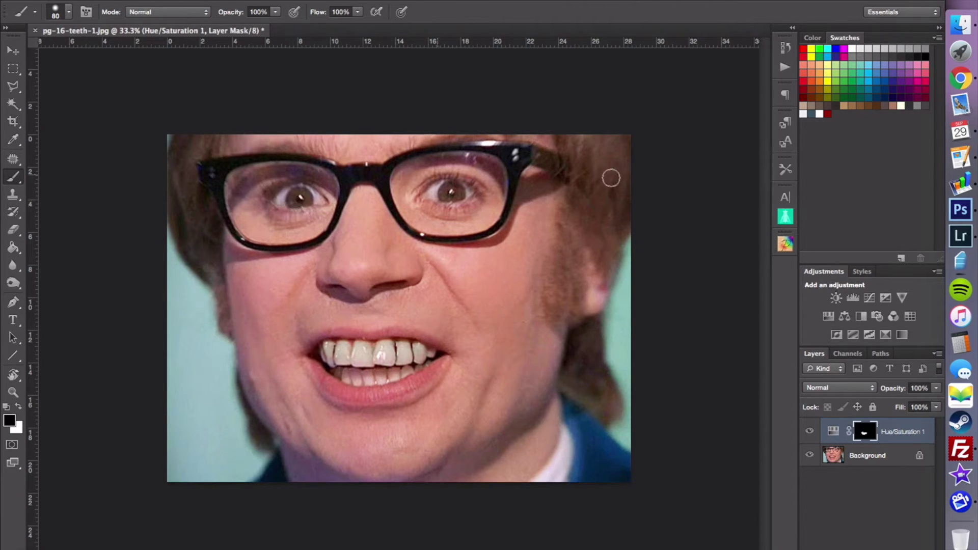
double_click(835, 432)
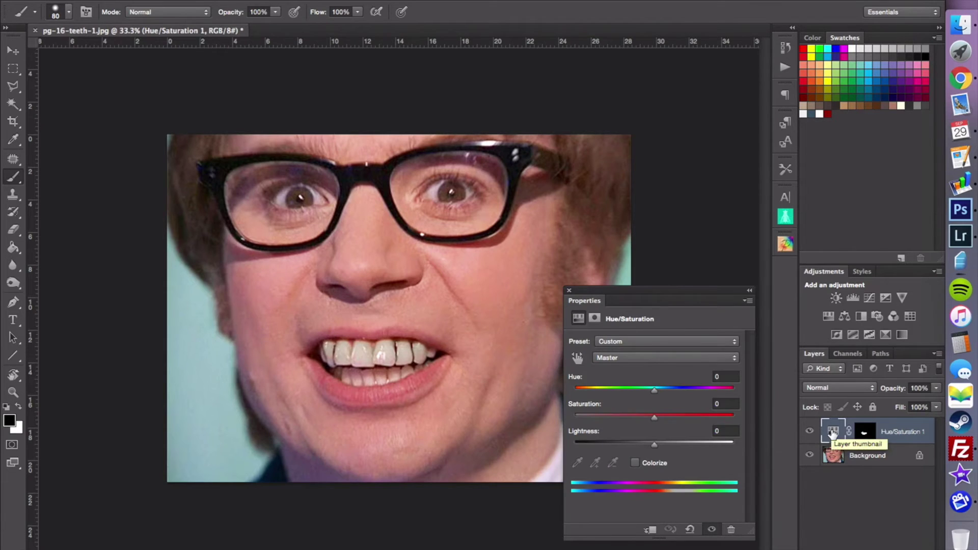
click(643, 359)
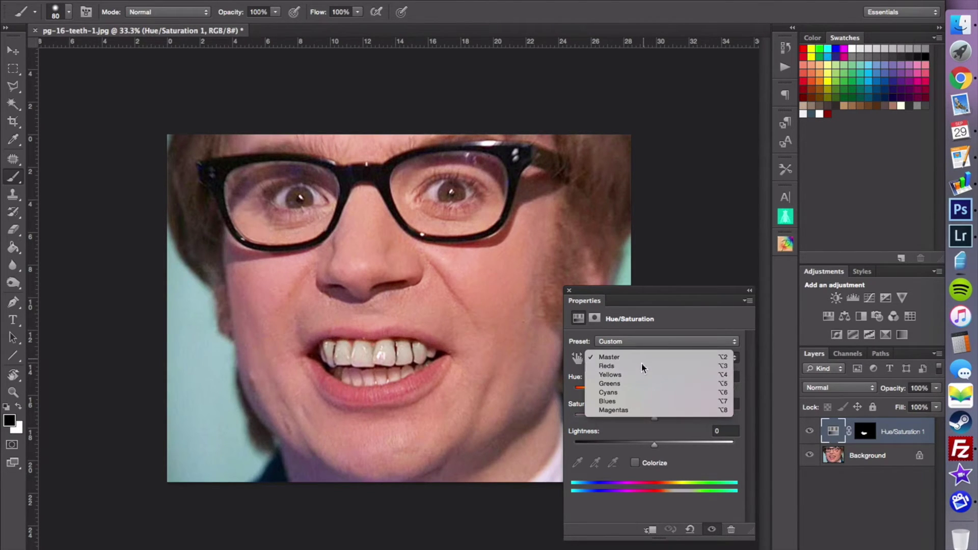
click(640, 365)
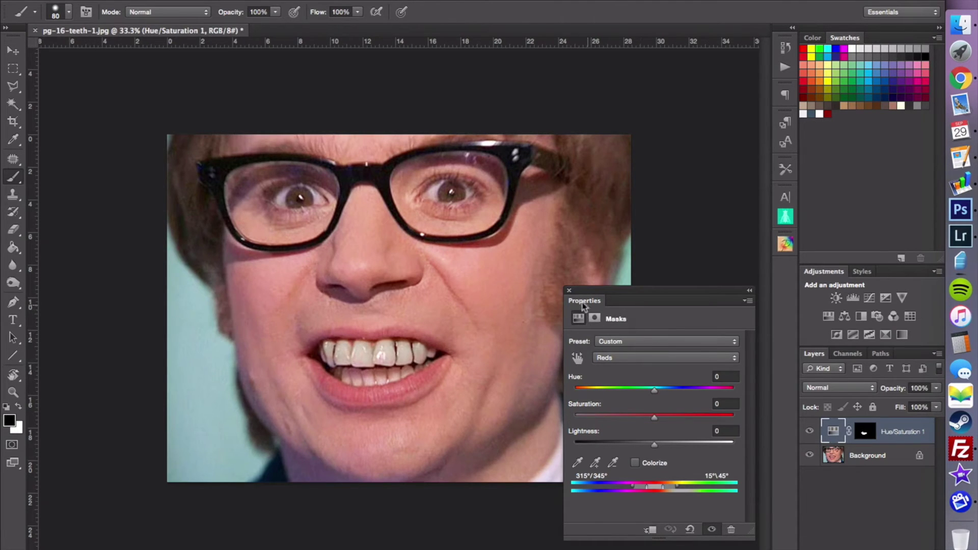
click(569, 290)
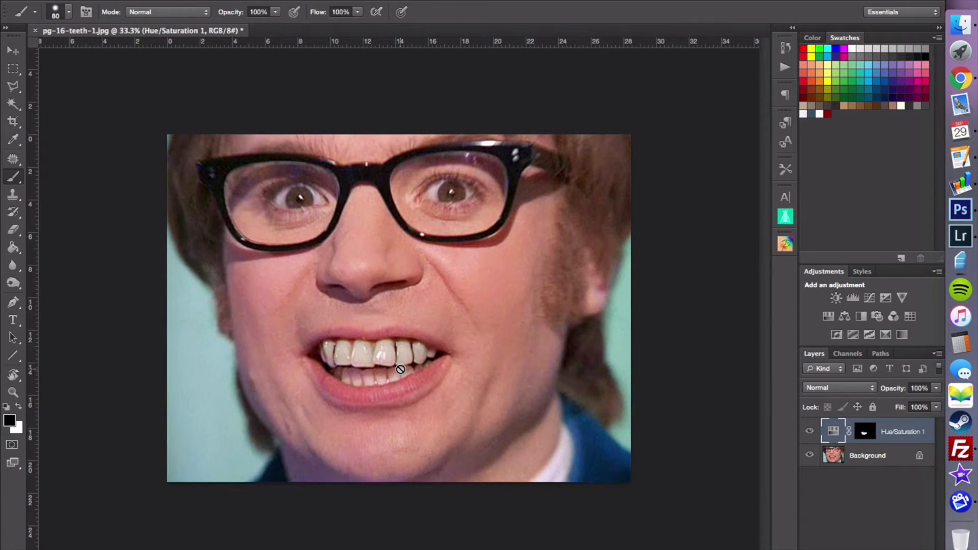
Reopen the Hue/Saturation adjustment's settings, check the Yellows range and switch to the Reds range
double_click(829, 432)
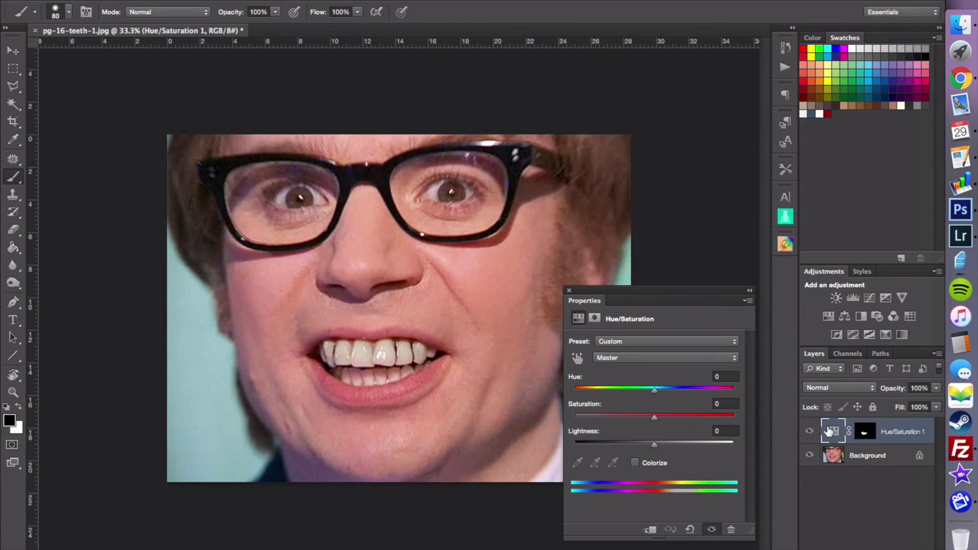
click(654, 358)
click(652, 376)
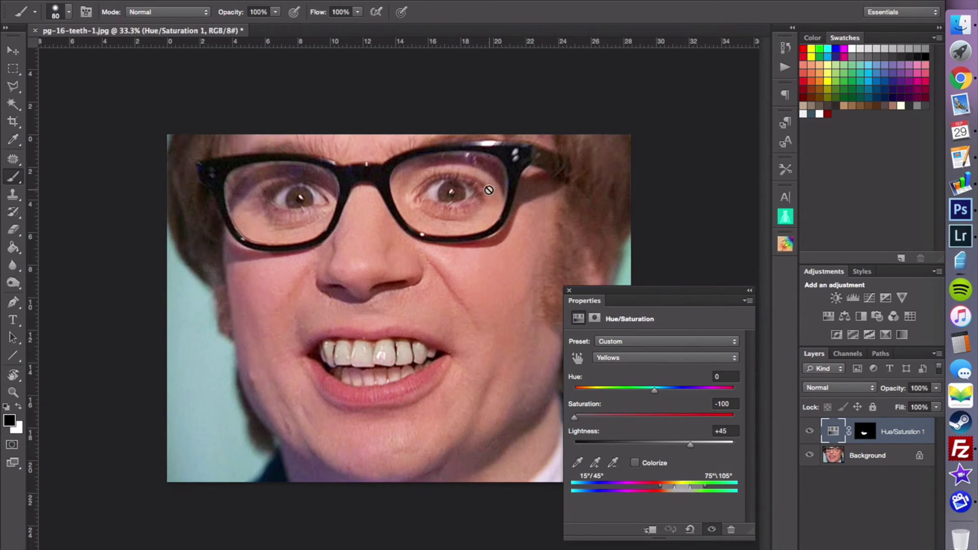
click(612, 356)
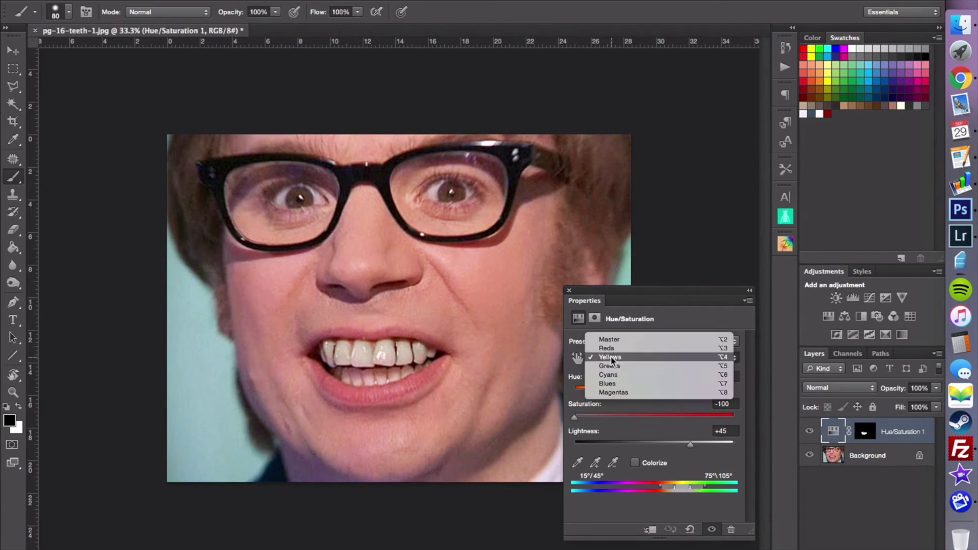
click(612, 348)
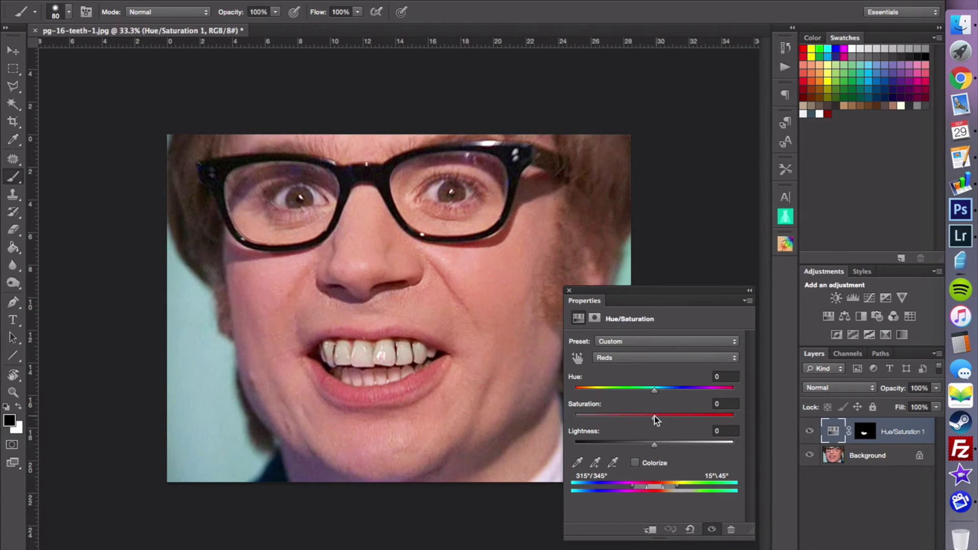